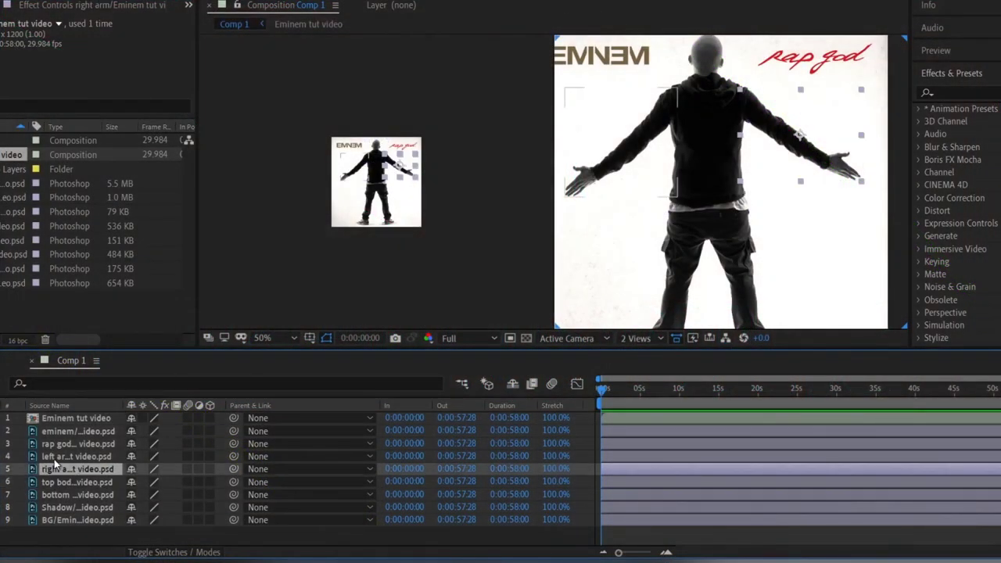
Drag the right arm layer sideways out of the Eminem figure
drag(799, 135, 970, 135)
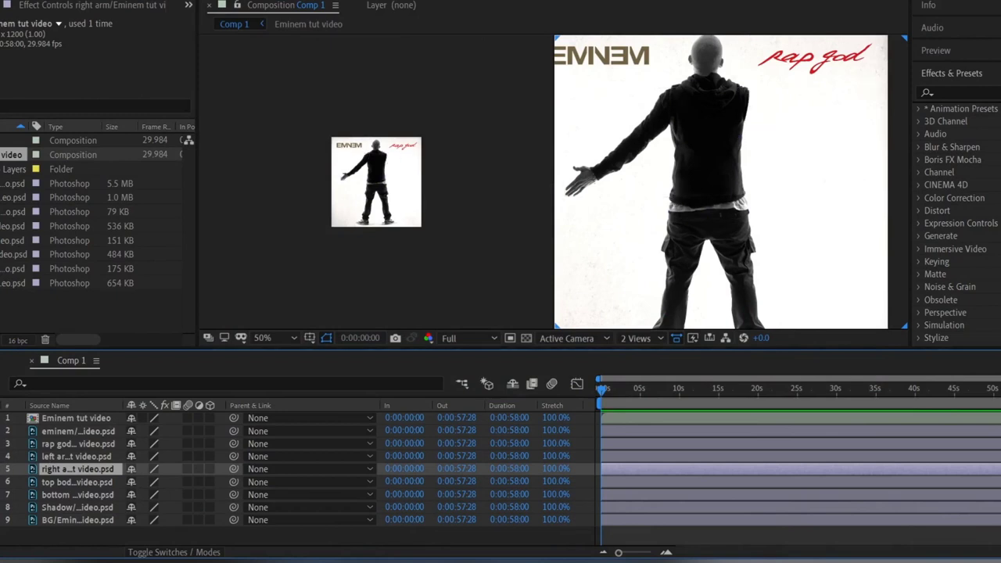
Undo the arm move, then step through the left arm, top body and bottom layers
key(ctrl+z)
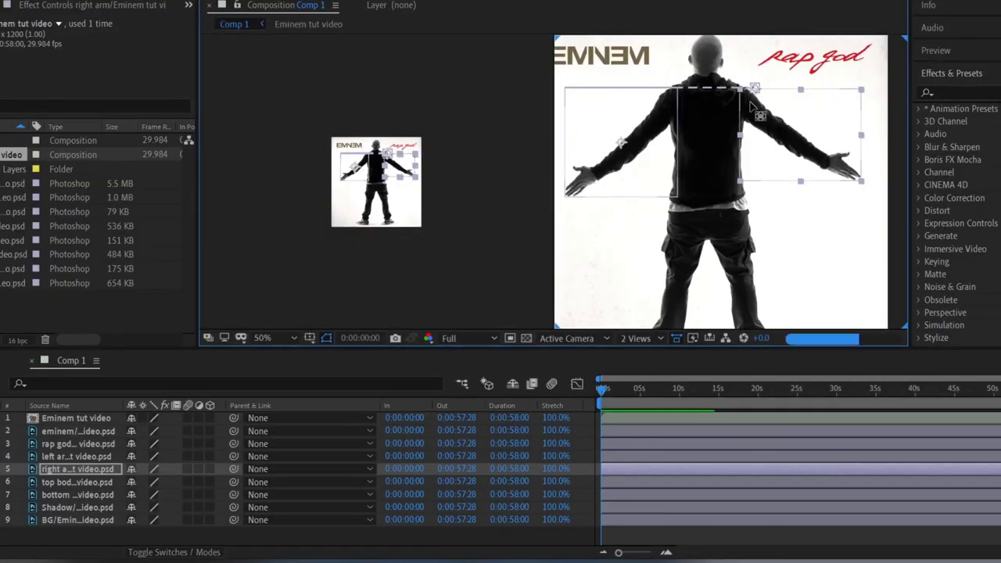
key(period)
key(period)
key(ctrl+Up)
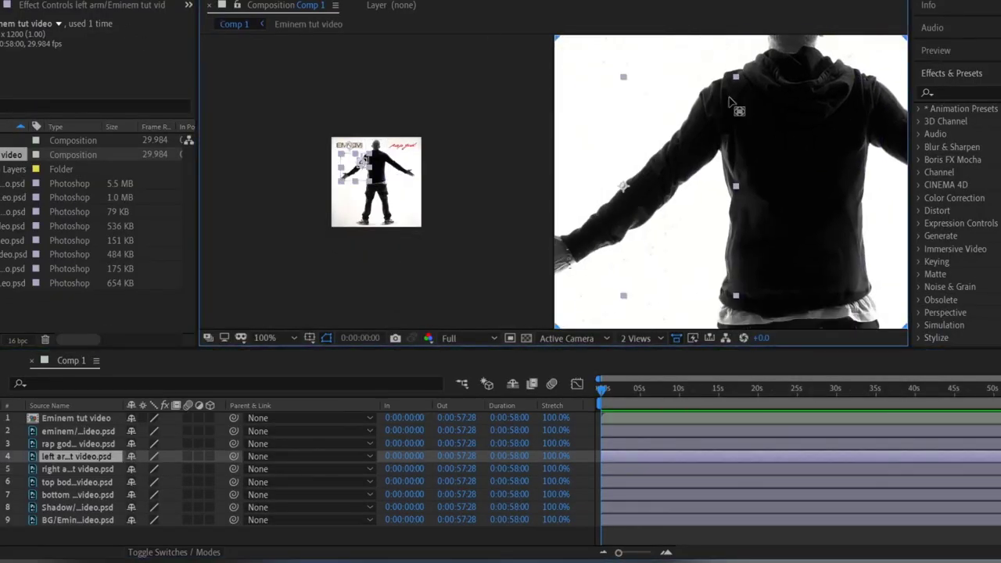
key(comma)
key(ctrl+Down)
key(ctrl+Down)
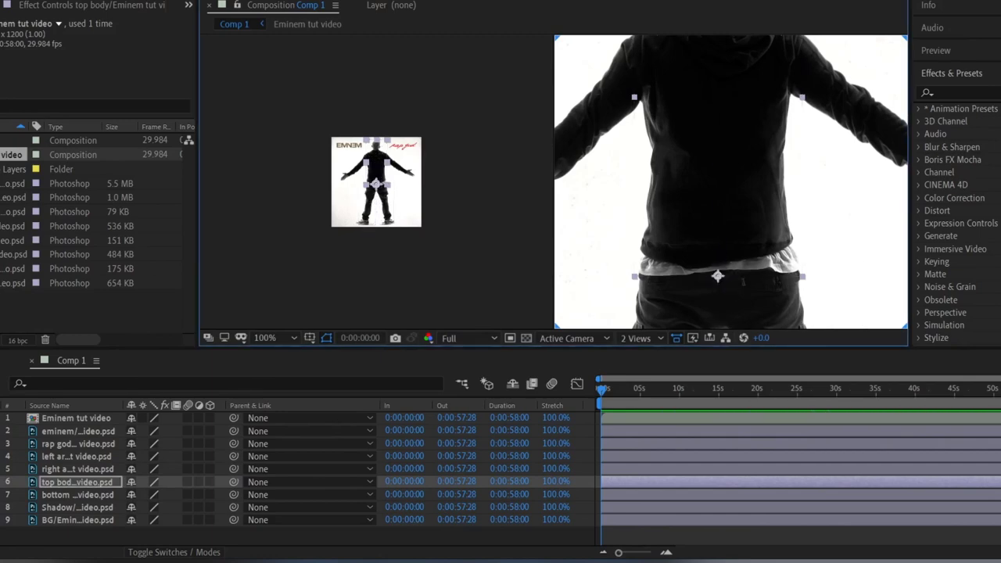
key(ctrl+Down)
key(comma)
key(period)
key(comma)
Parent the left and right arm layers to top body and move top body above them
click(207, 456)
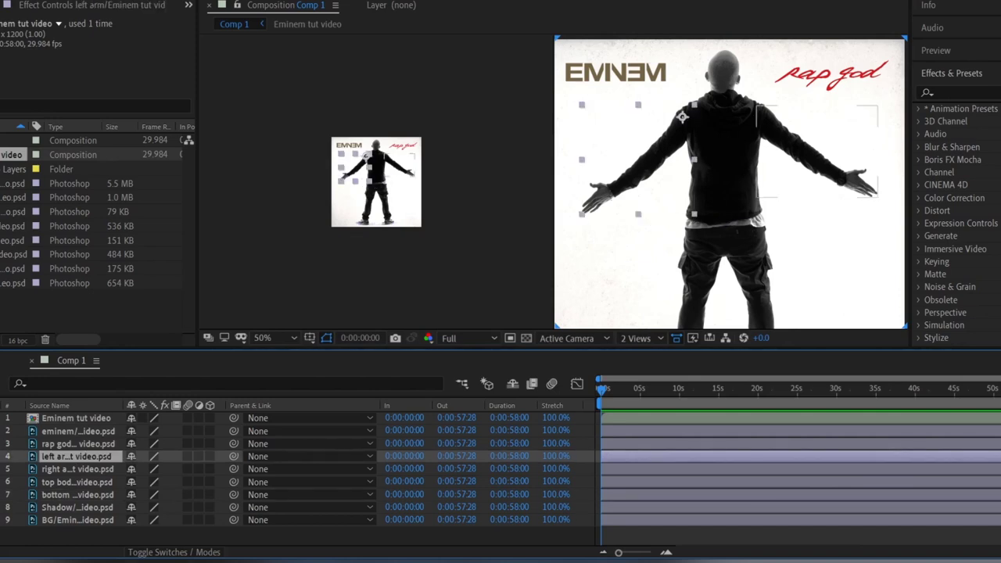
key(ctrl+Down)
key(ctrl+Down)
click(207, 457)
shift+click(207, 469)
drag(233, 456, 79, 481)
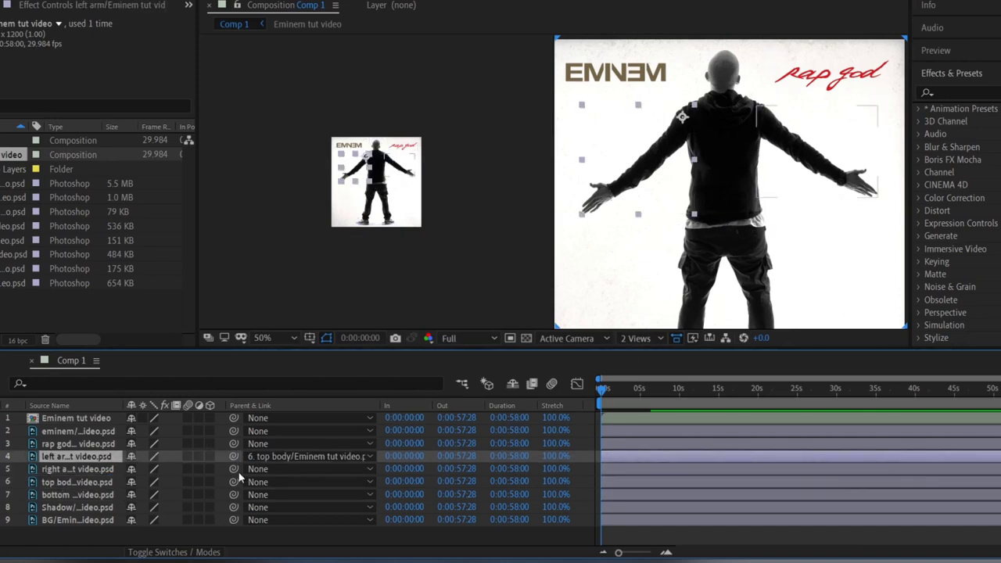
key(ctrl+grave)
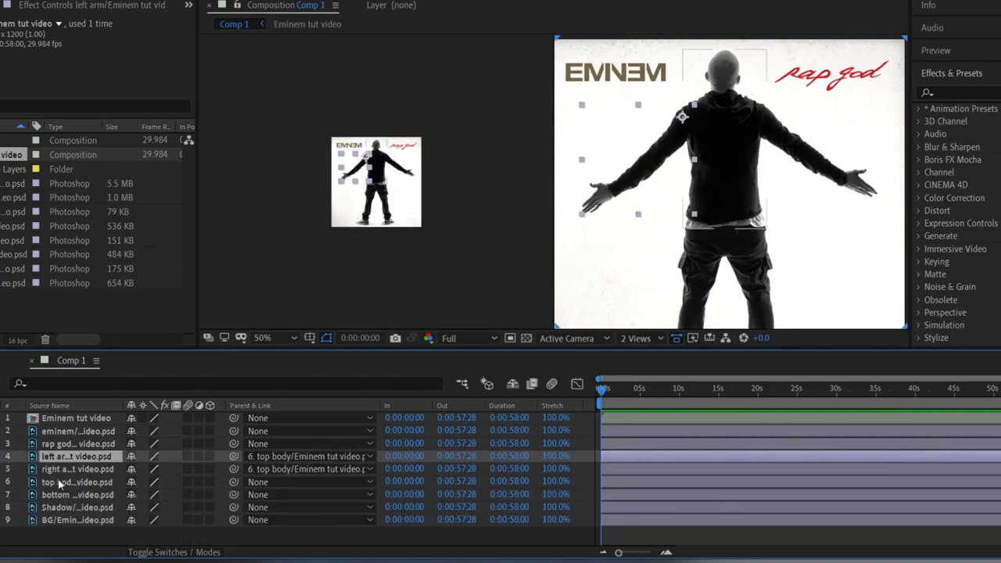
key(ctrl+bracketleft)
Inspect the left arm's shoulder and the top body's transform values, then view the whole cover
key(ctrl+grave)
key(period)
scroll(669, 84, up, 2)
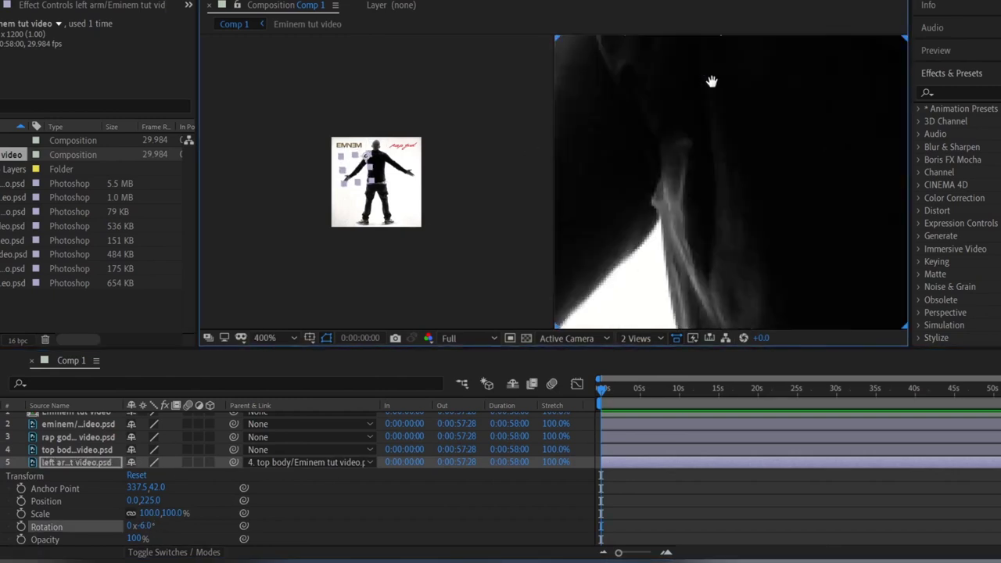
scroll(711, 81, up, 2)
key(comma)
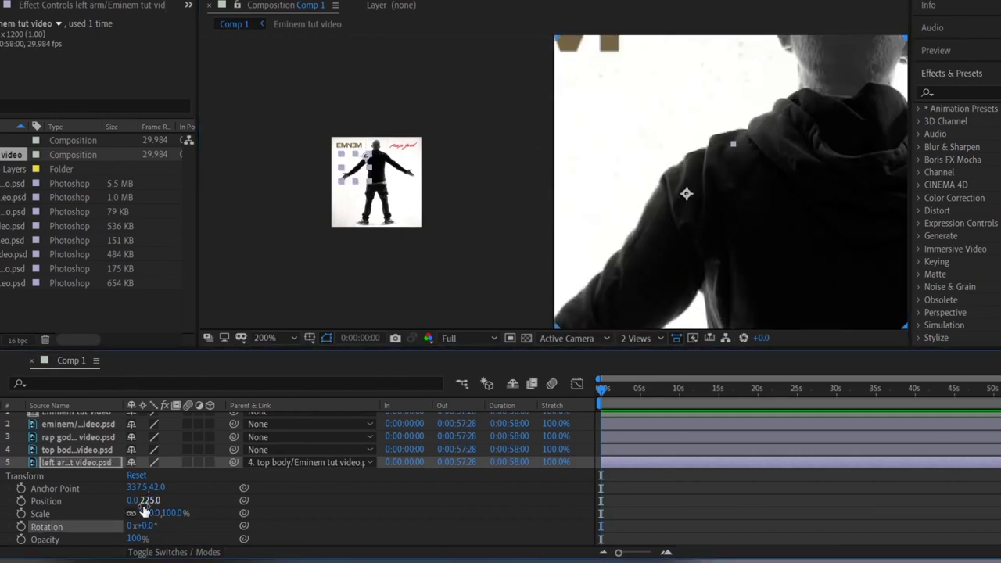
key(comma)
key(comma)
key(ctrl+grave)
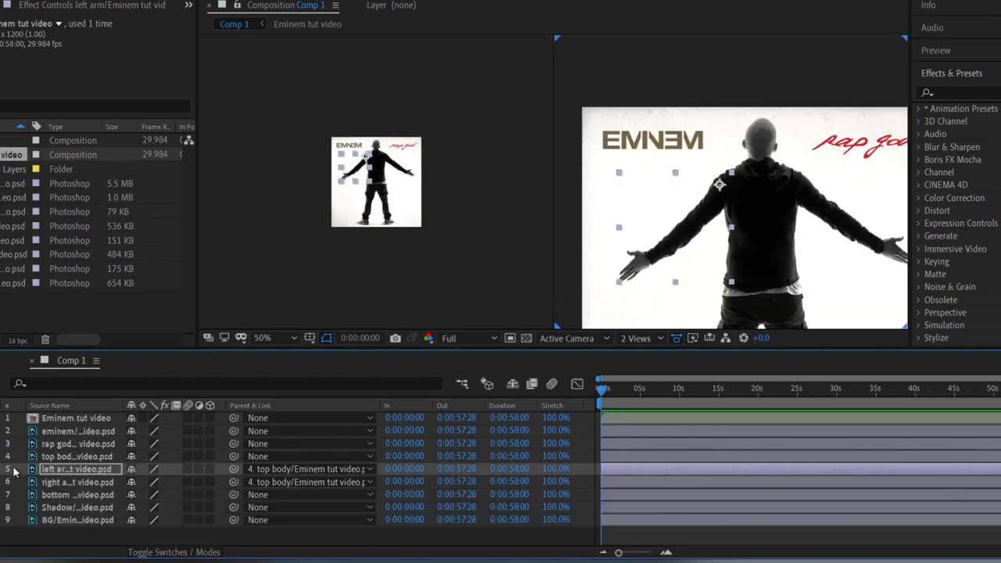
key(ctrl+Down)
key(ctrl+Down)
key(ctrl+Up)
key(ctrl+Up)
key(ctrl+Up)
key(ctrl+grave)
key(comma)
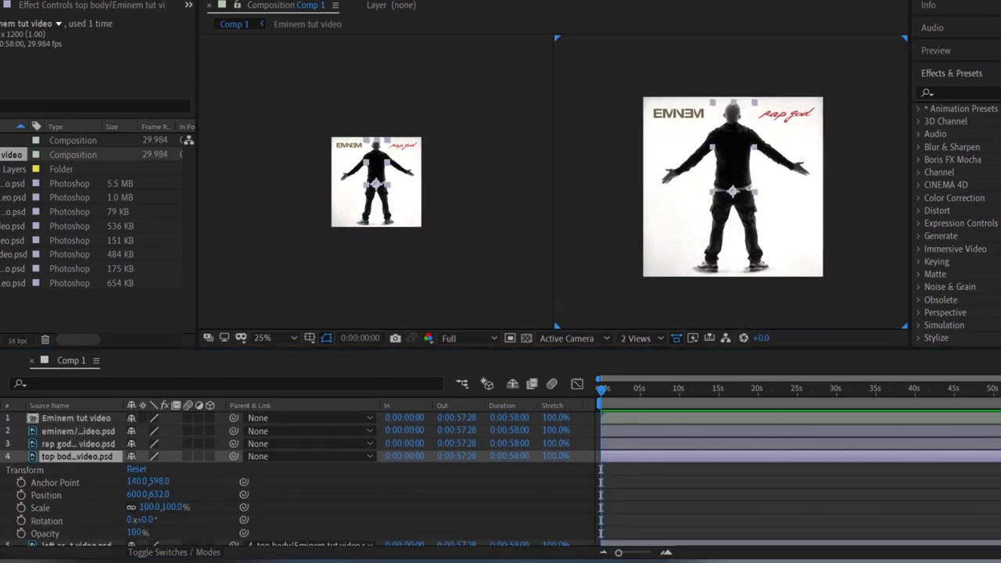
key(ctrl+grave)
Keyframe rotation on both arms at the start and later times, giving the right arm 8°
key(ctrl+Down)
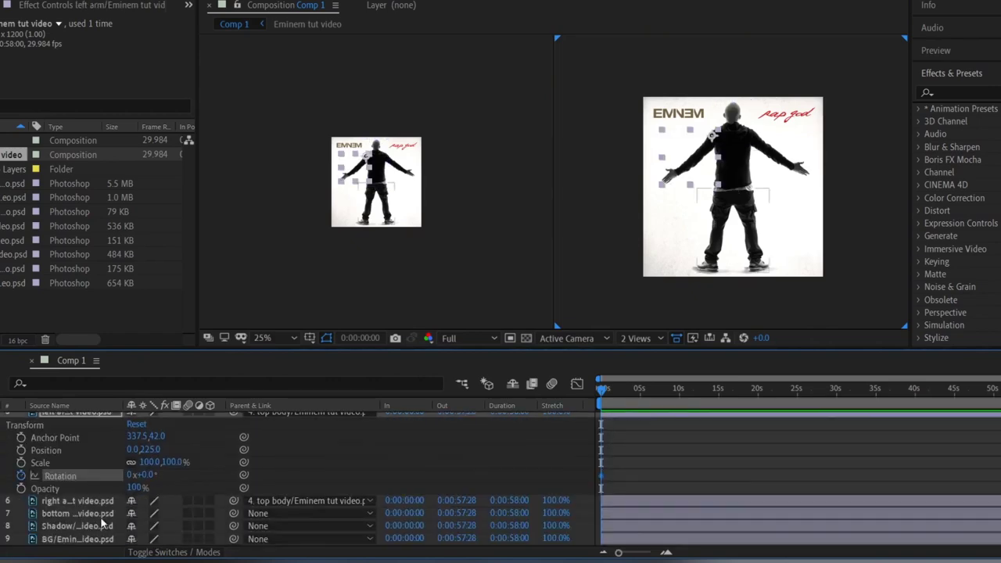
key(alt+shift+r)
key(period)
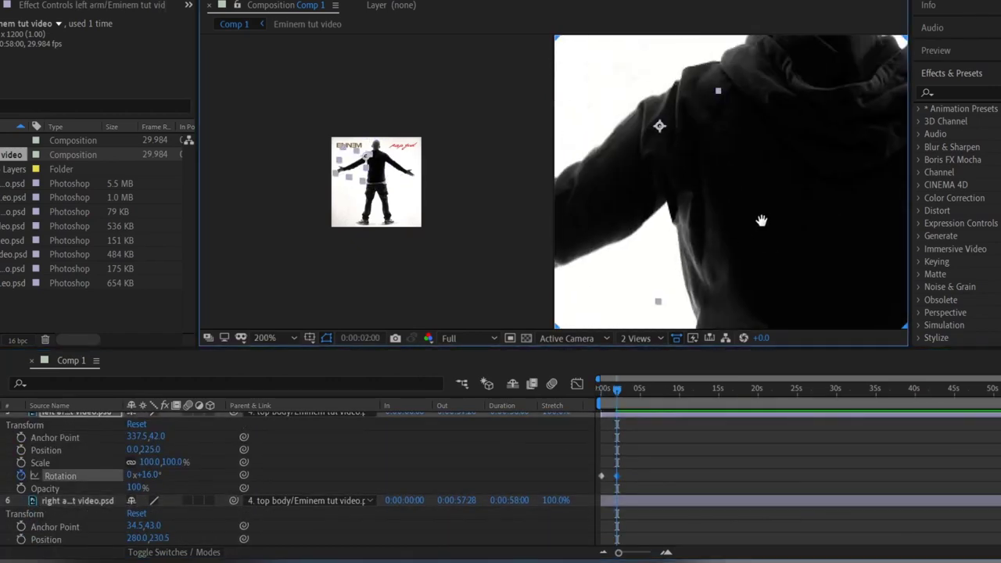
key(ctrl+Down)
key(alt+shift+r)
click(144, 526)
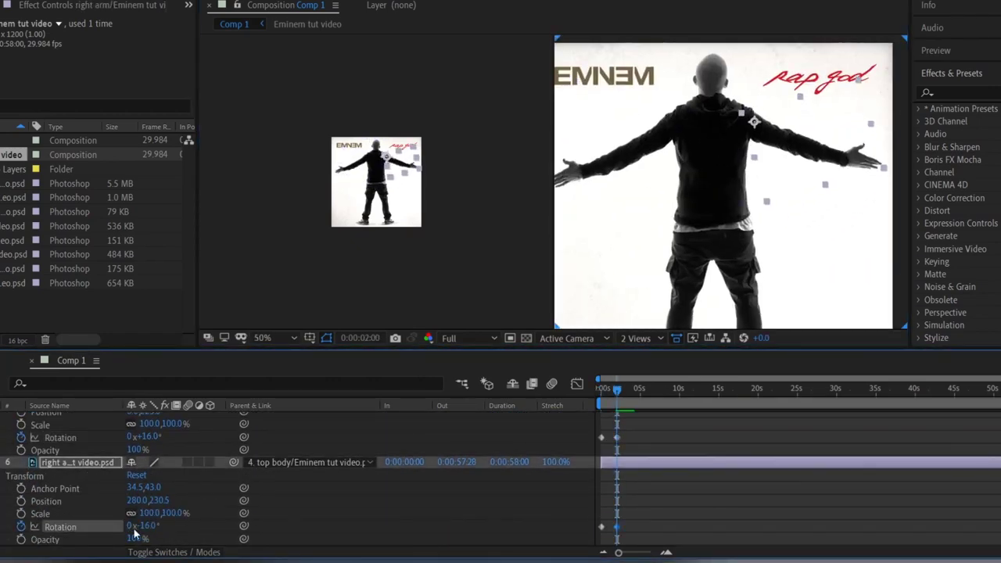
key(comma)
key(alt+shift+r)
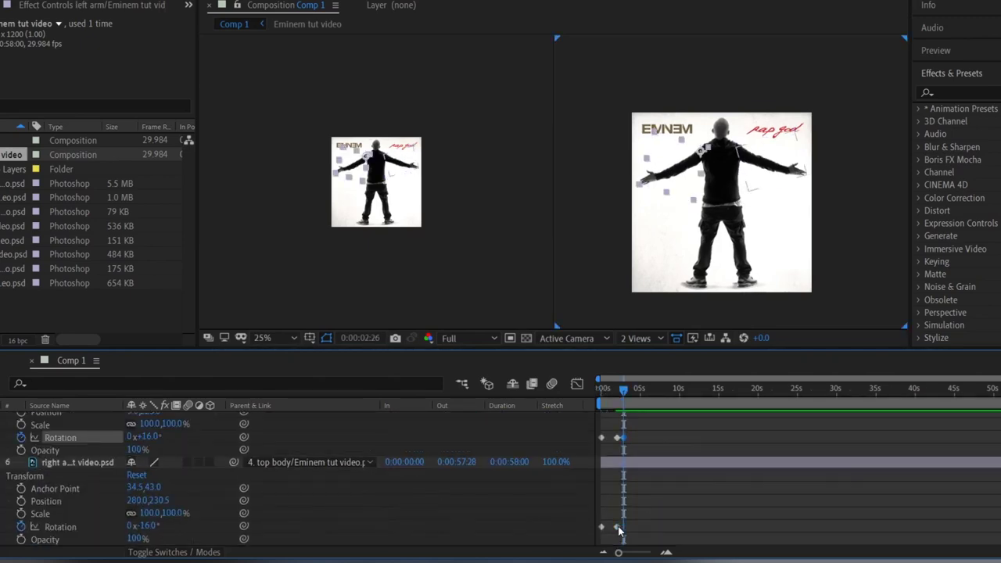
drag(623, 388, 640, 389)
text(8)
key(Return)
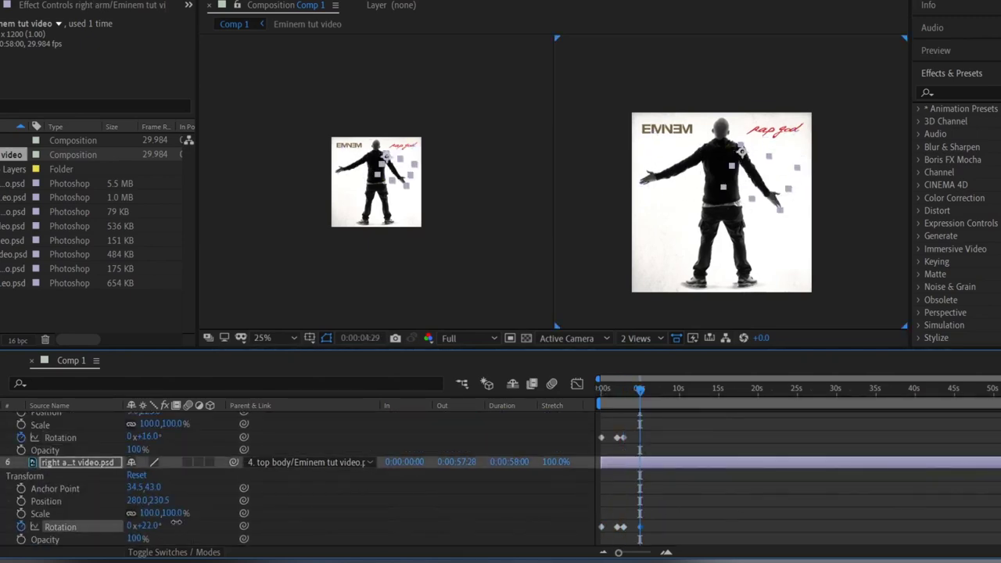
key(slash)
Return to the start and preview the arm swing
scroll(93, 452, up, 3)
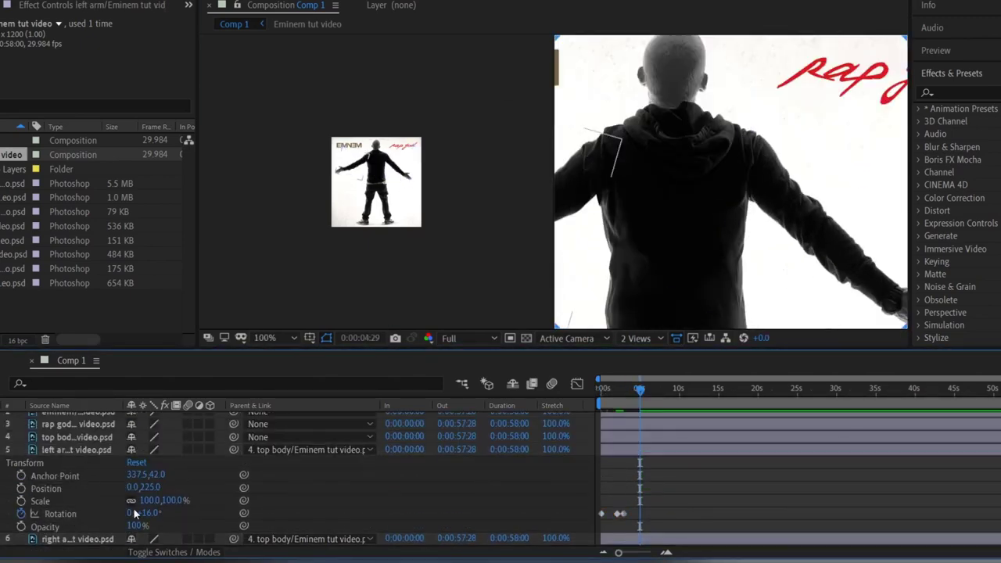
key(comma)
key(Home)
key(space)
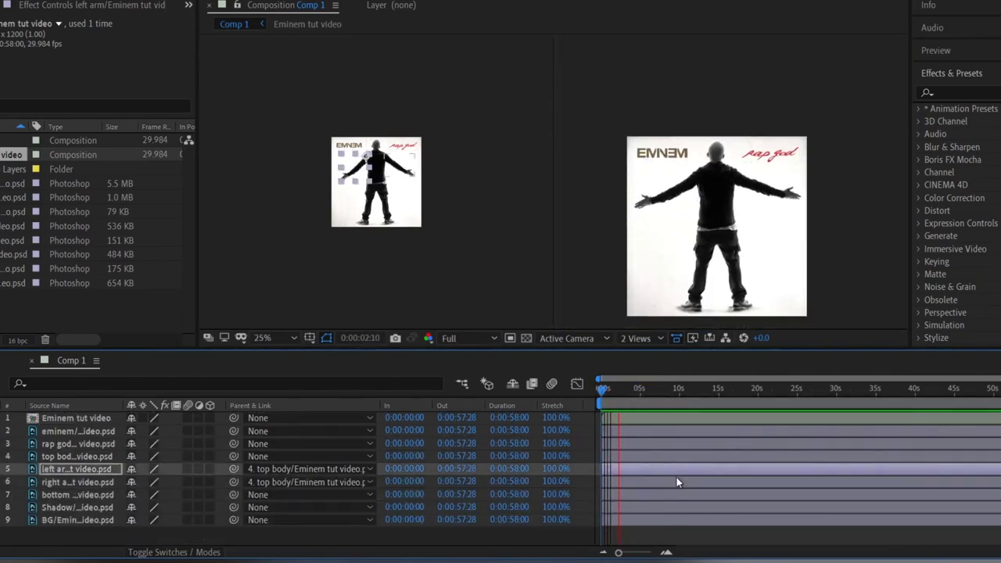
Add another rotation keyframe on the right arm around six seconds, then return to the start
click(23, 468)
drag(618, 552, 636, 552)
mouse_move(735, 389)
mouse_down()
mouse_move(705, 390)
mouse_move(729, 393)
mouse_up()
scroll(297, 469, down, 3)
click(77, 462)
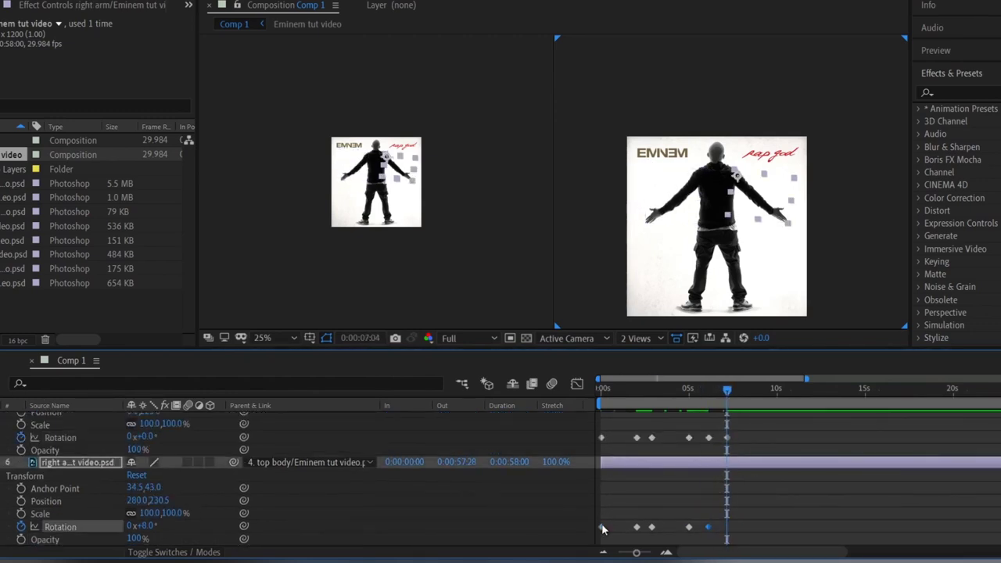
key(F2)
key(u)
drag(727, 393, 599, 395)
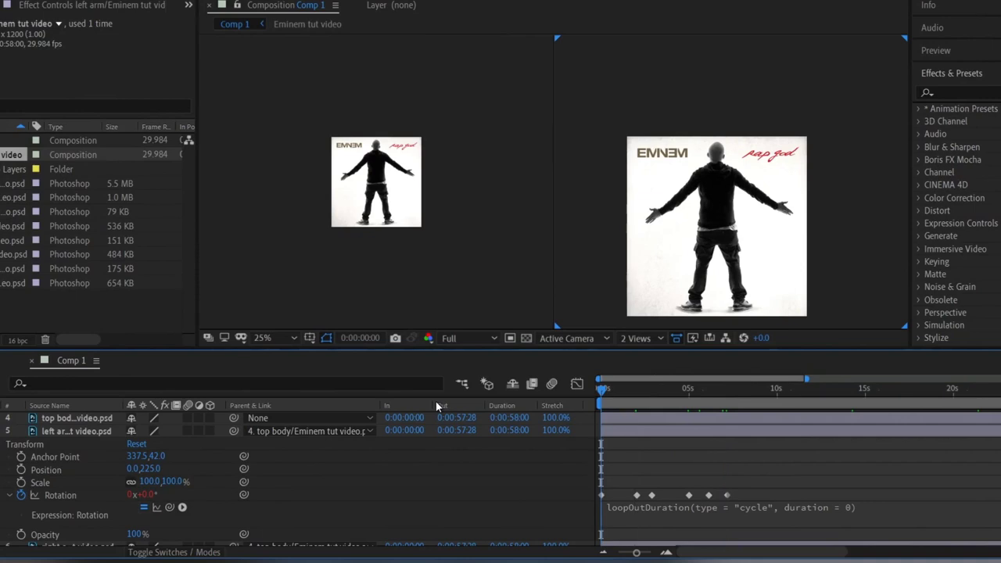
Play back the left arm's looping rotation, reaching 8° near five seconds
key(space)
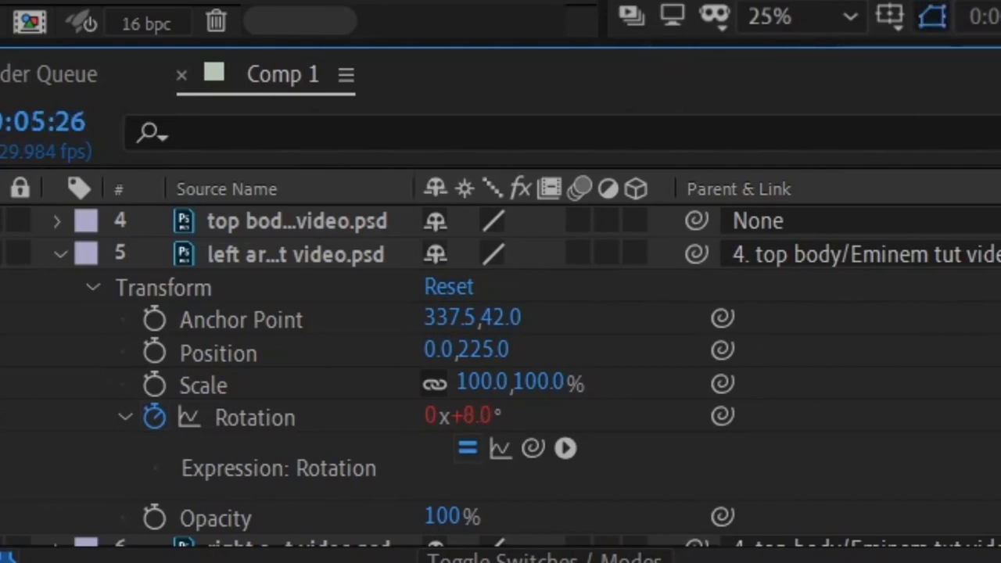
Insert loopOutDuration cycle from the expression menu and preview the looping swing
click(565, 448)
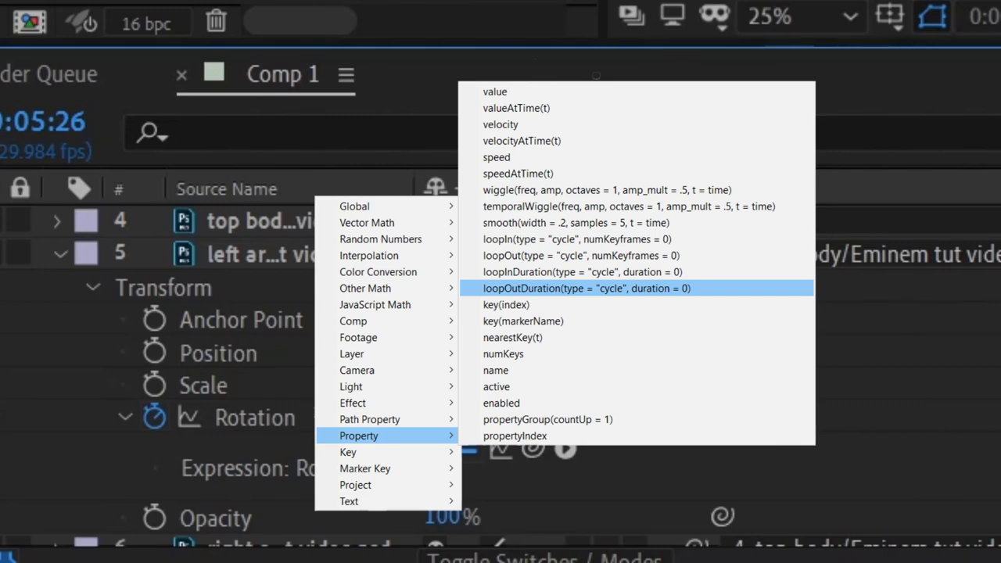
click(587, 288)
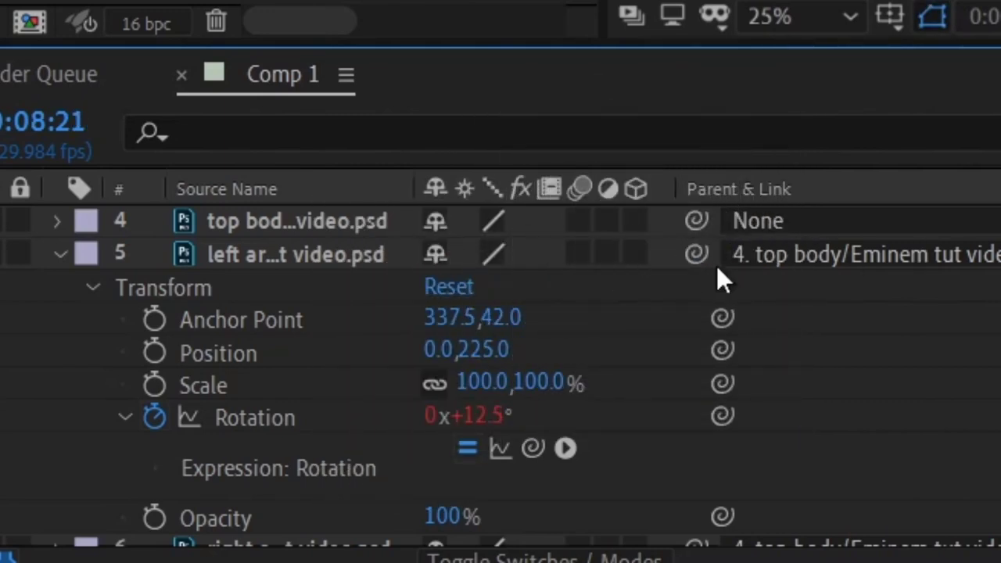
key(space)
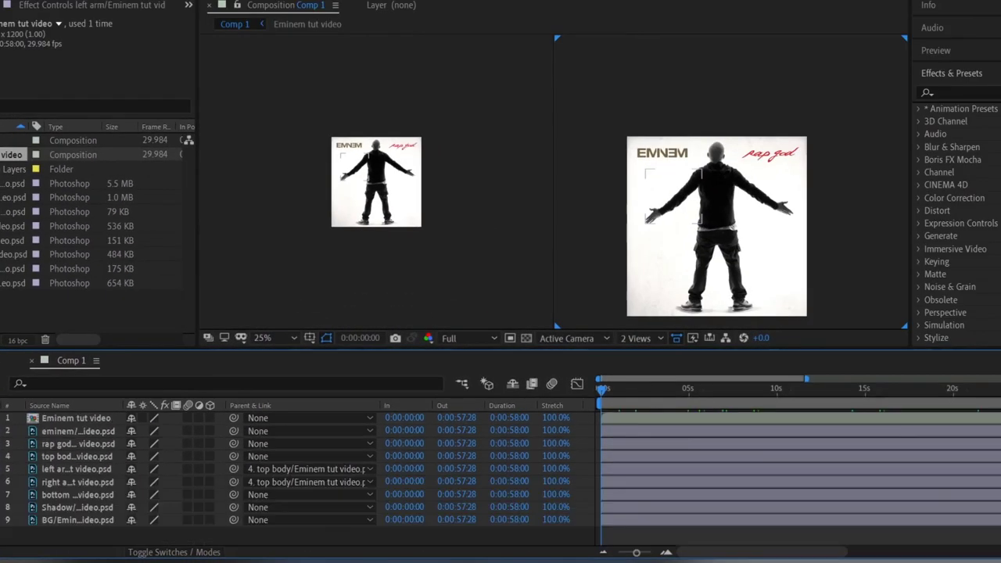
Review the right arm's keyframes, then turn to the EMINEM logo at the cover's top
click(61, 485)
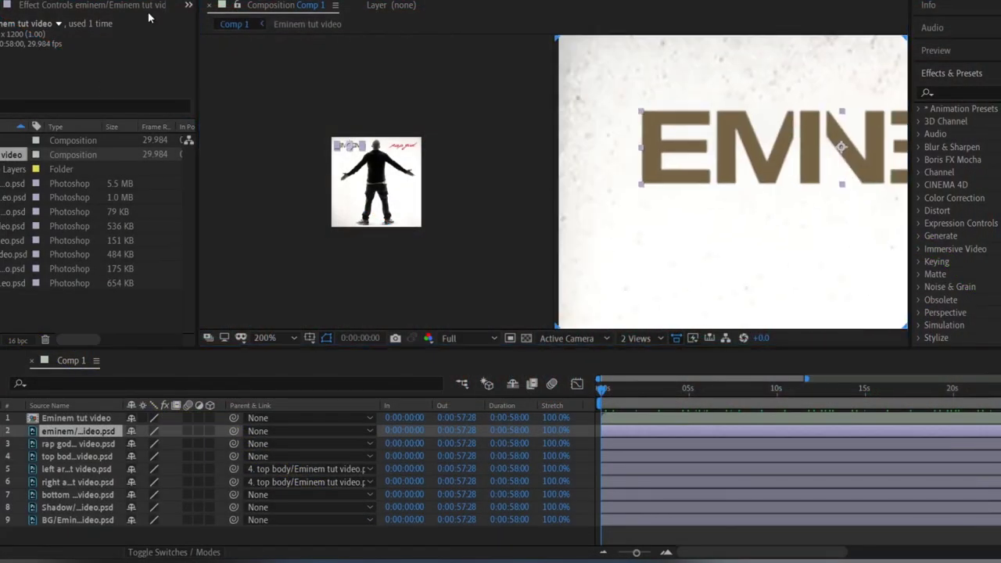
click(705, 178)
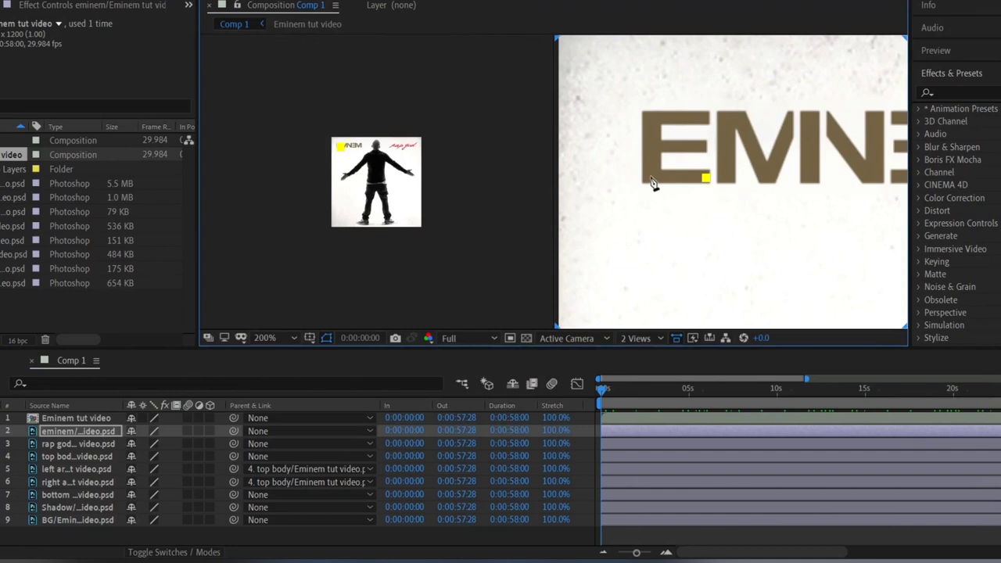
Draw mask paths on the EMINEM layer through the E, M and following letters
click(68, 431)
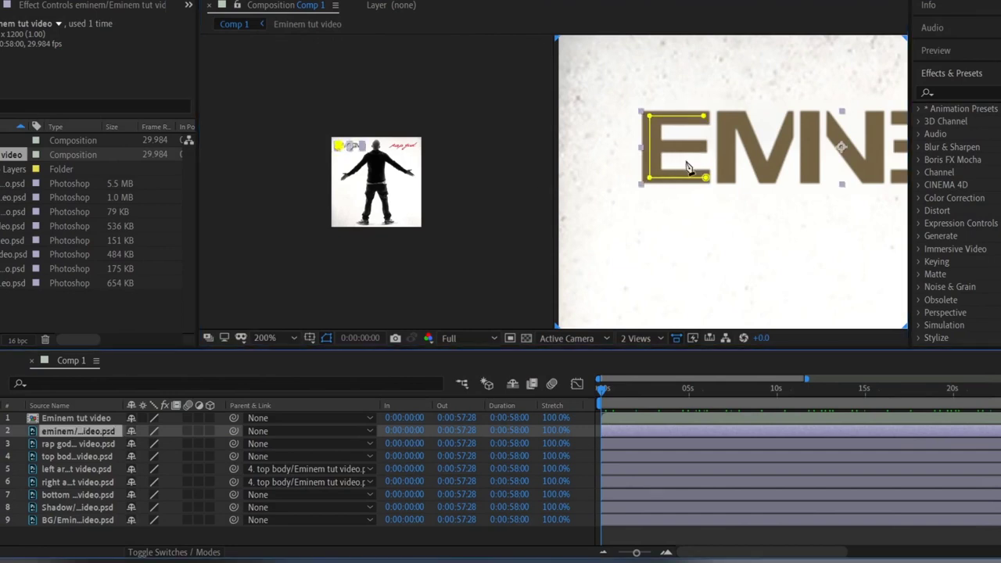
drag(654, 146, 704, 146)
drag(726, 179, 726, 123)
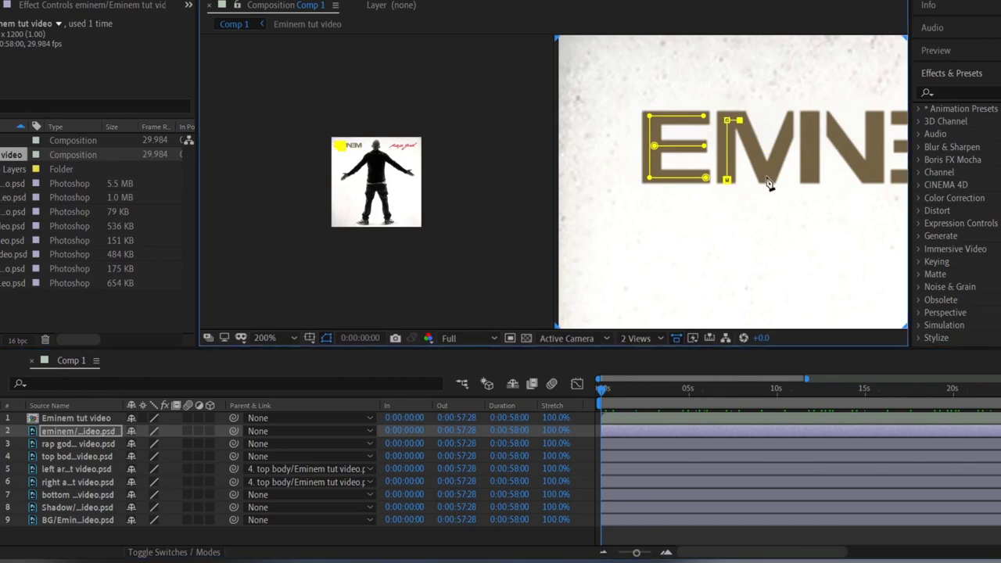
drag(811, 179, 811, 117)
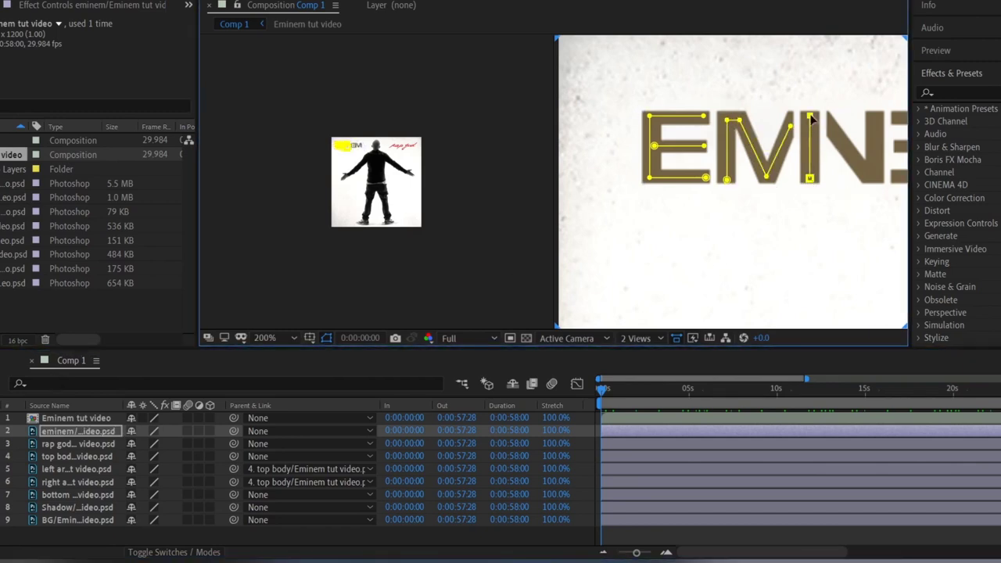
drag(810, 235, 662, 234)
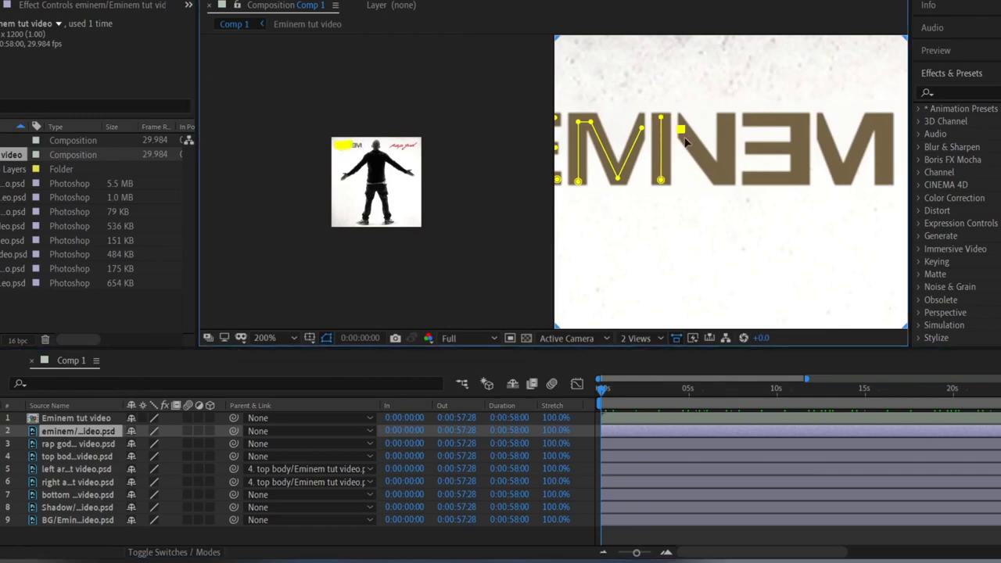
scroll(727, 192, down, 1)
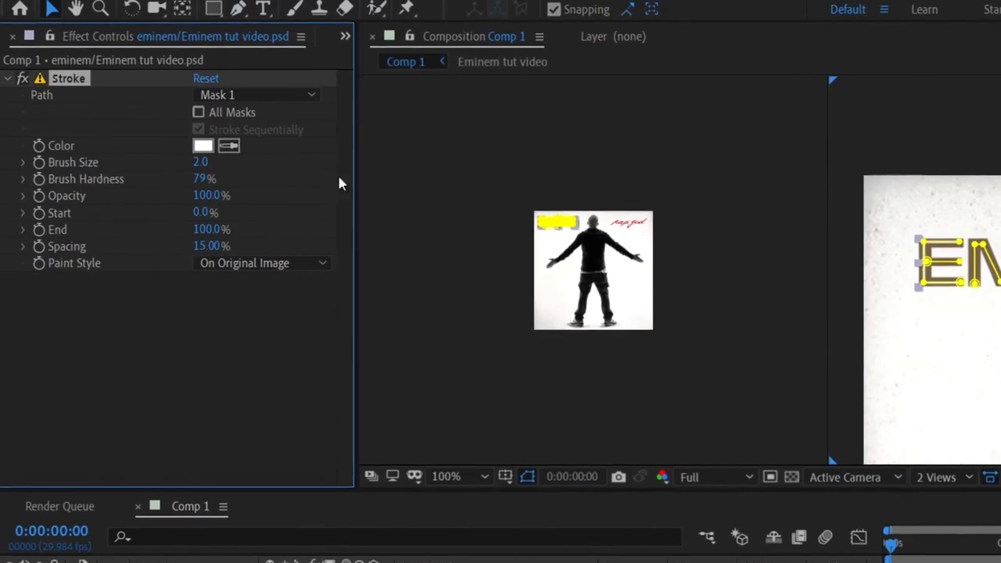
Set Stroke to all masks sequentially, letter-brown colour, brush size 8.7 and hardness 96%
click(199, 113)
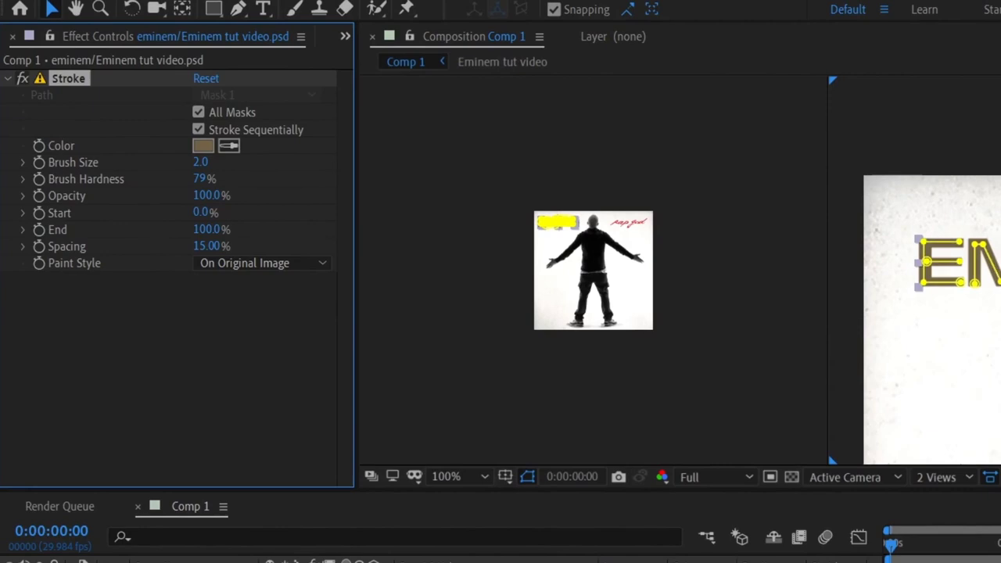
click(229, 146)
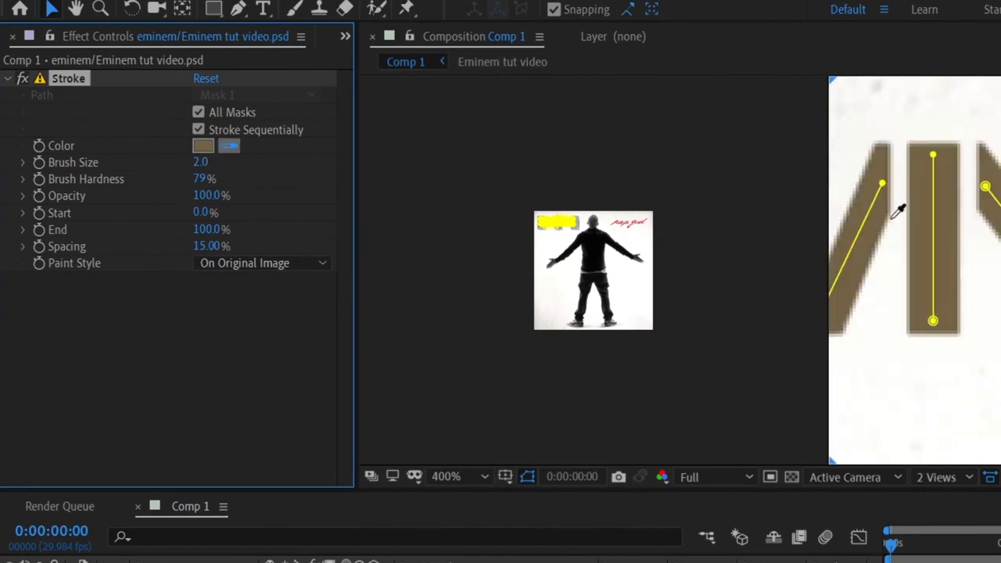
click(923, 244)
key(comma)
key(comma)
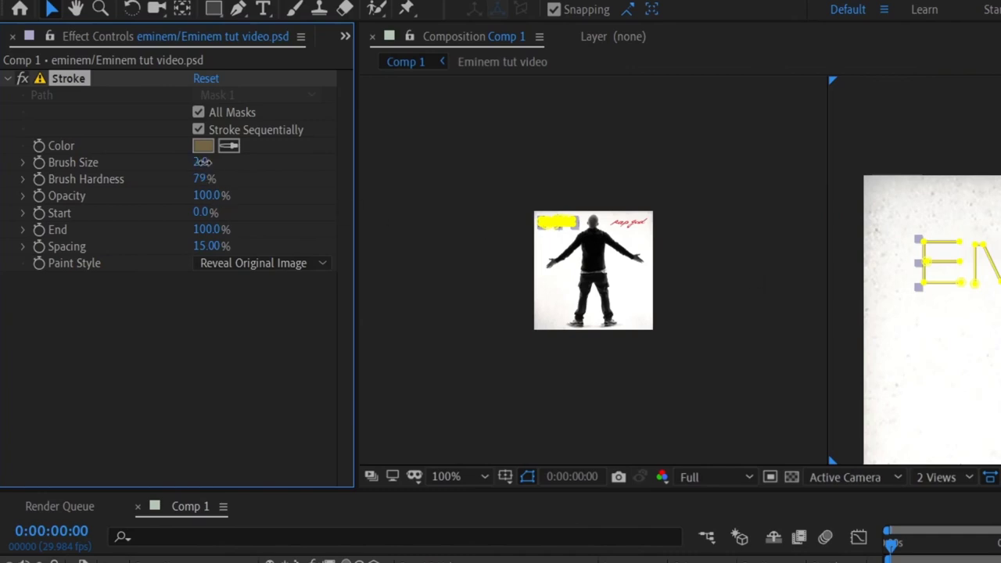
drag(217, 170, 230, 164)
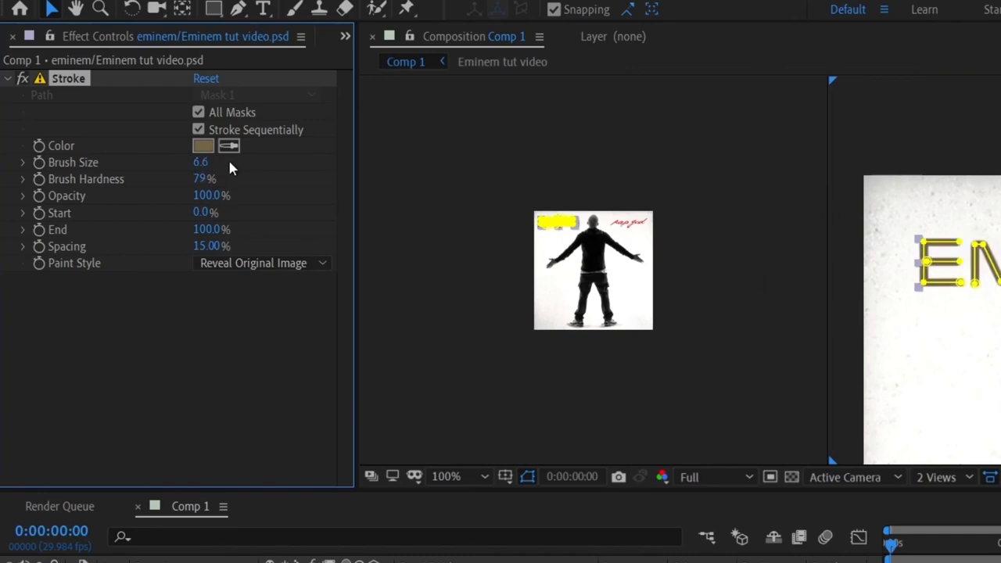
scroll(974, 266, up, 2)
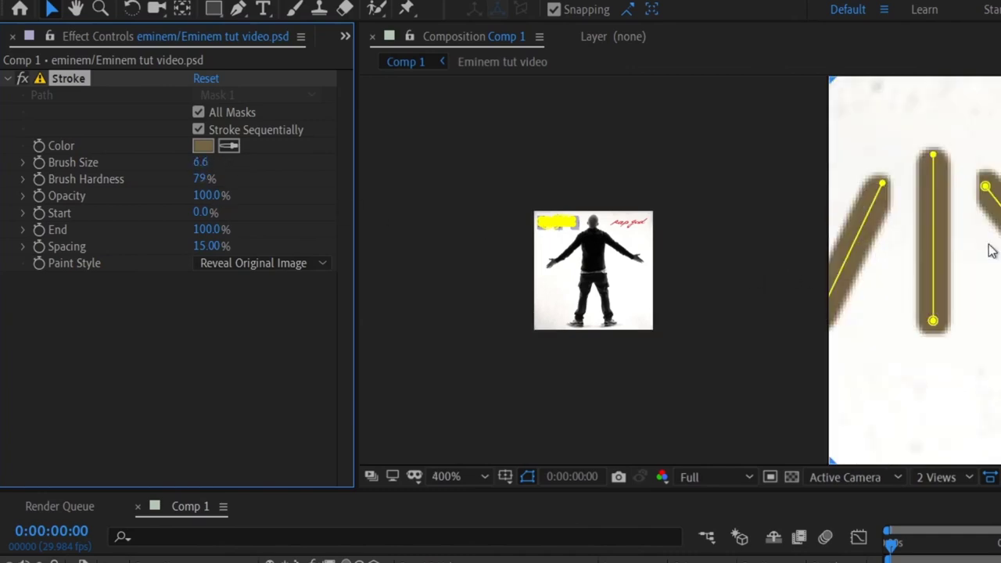
drag(362, 183, 371, 186)
click(372, 186)
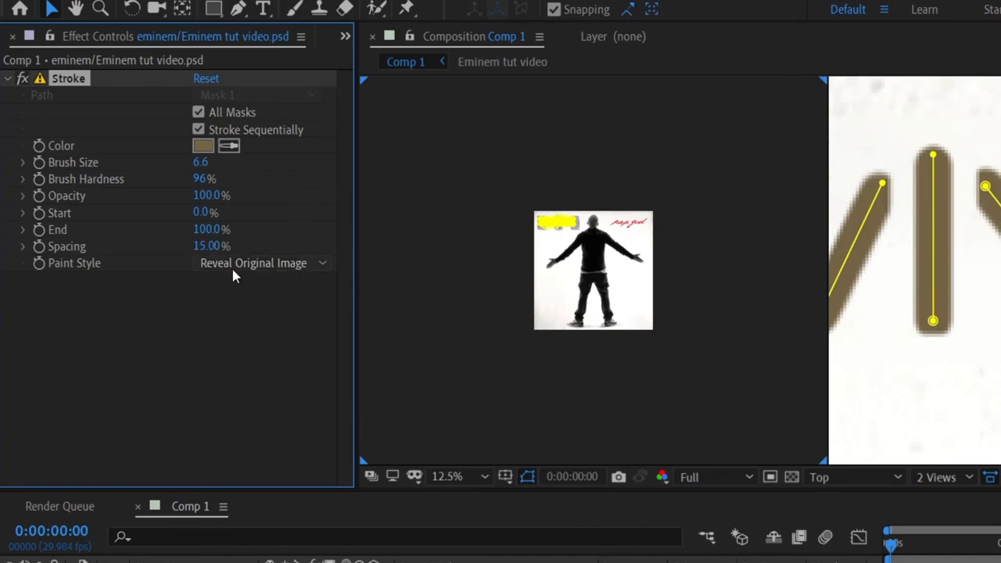
drag(221, 164, 250, 190)
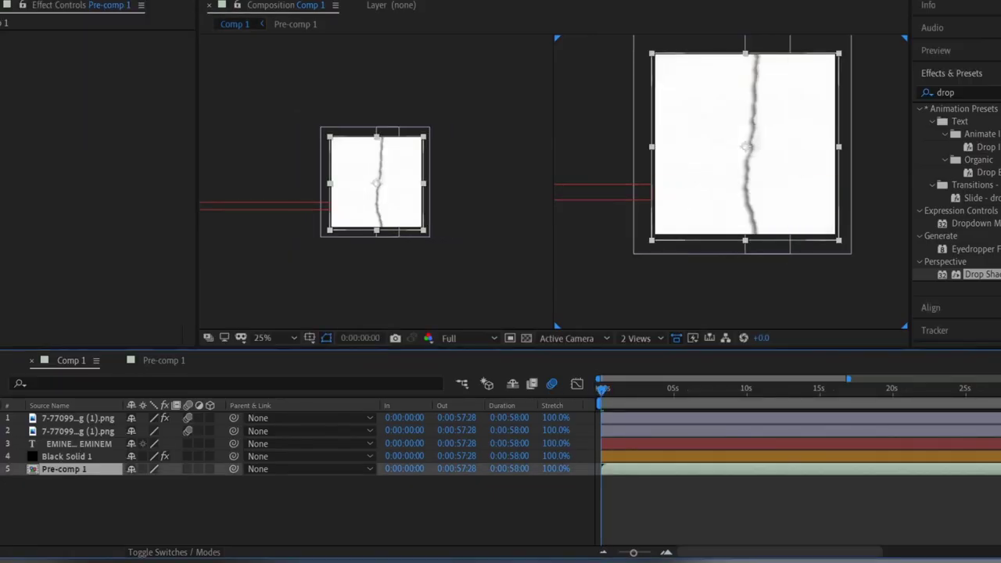
Change Pre-comp 1's position expression to wiggle(3,24) and preview the camera shake
click(667, 487)
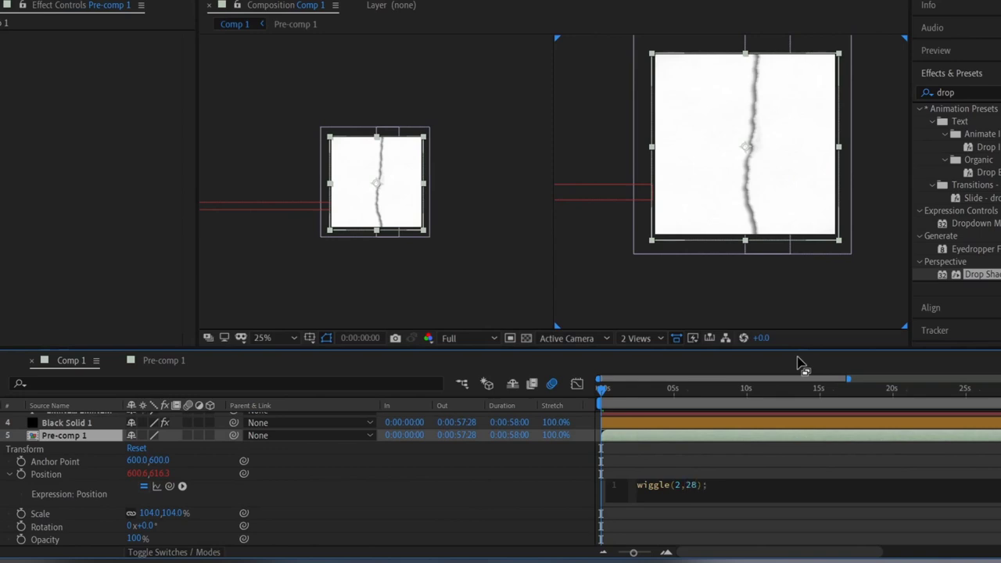
click(542, 387)
key(space)
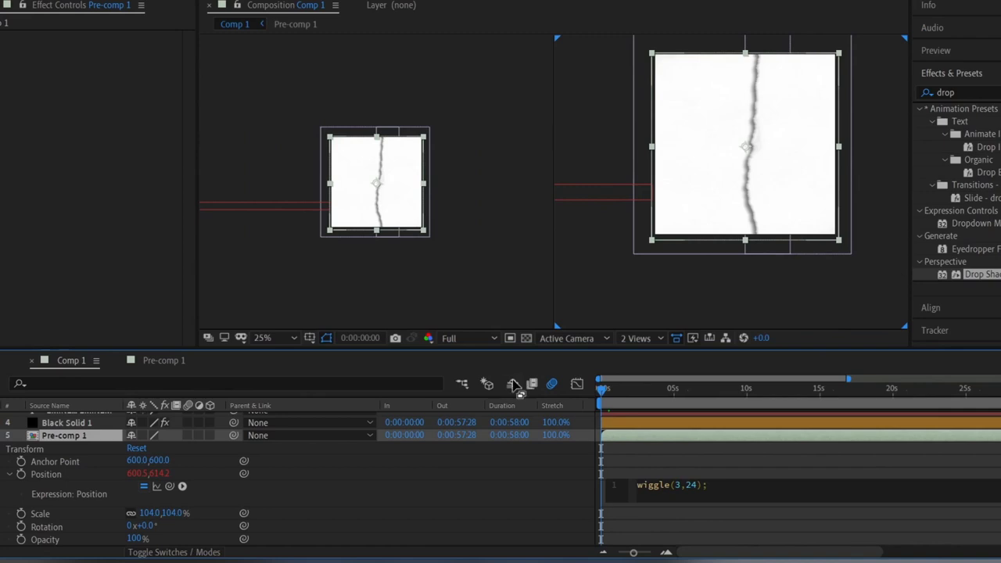
key(space)
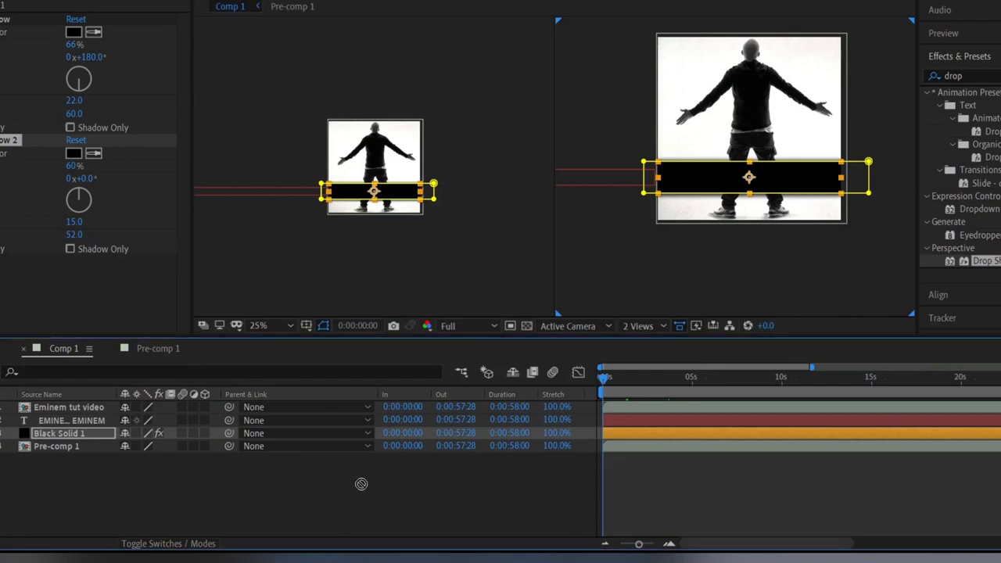
Add the paper-tear PNG as a layer, then shrink and rotate it over the artwork
drag(362, 484, 223, 482)
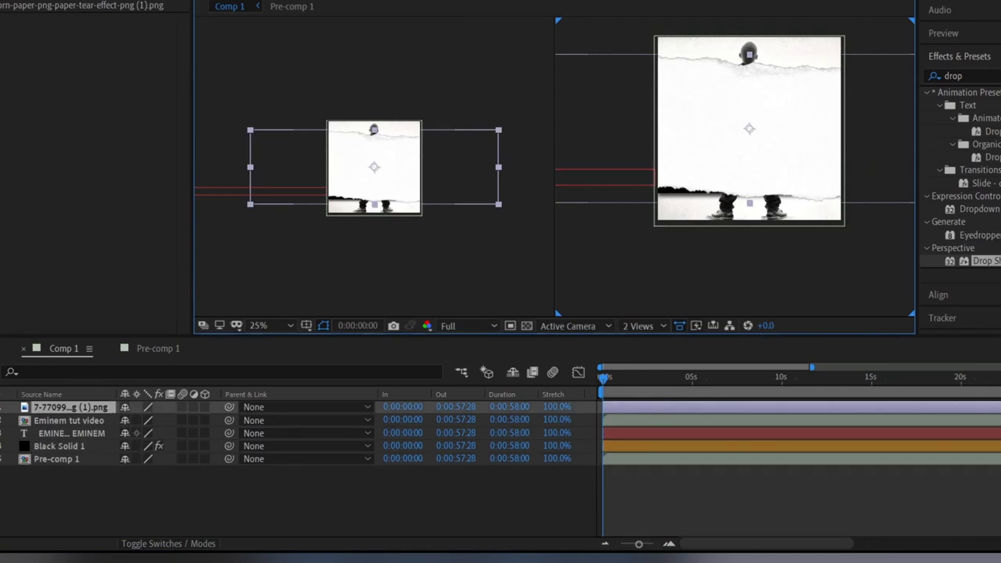
key(ctrl+grave)
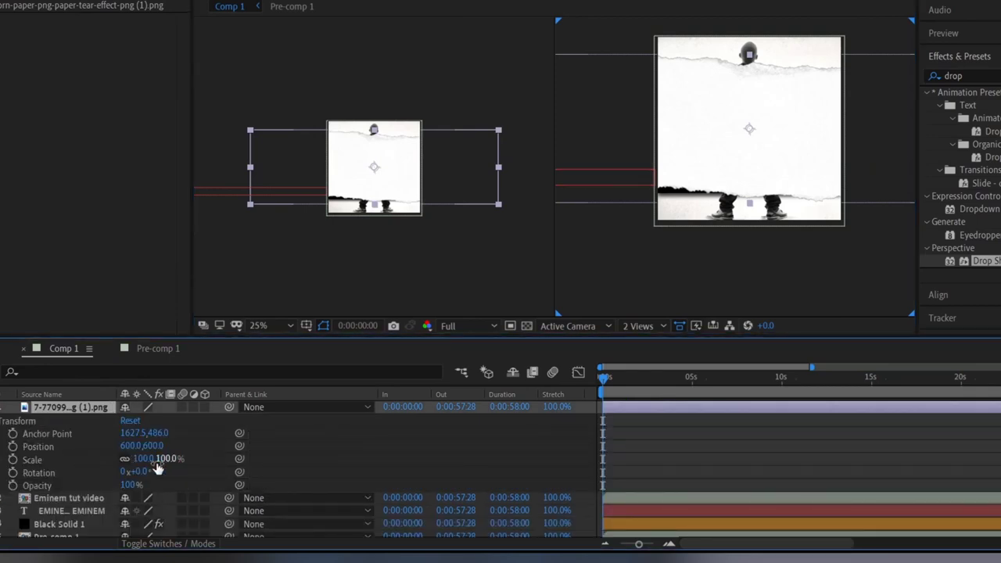
drag(162, 462, 121, 468)
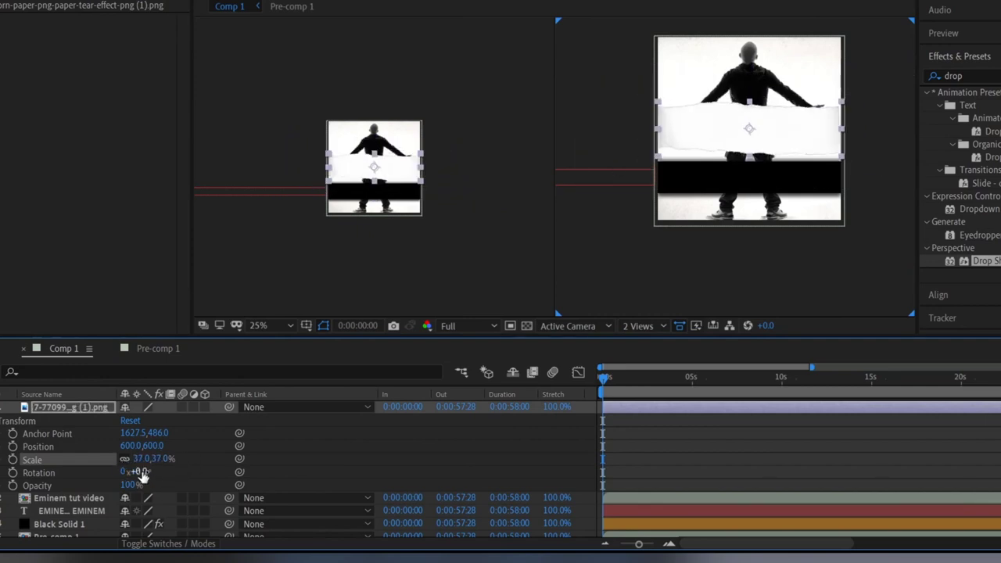
drag(160, 477, 205, 486)
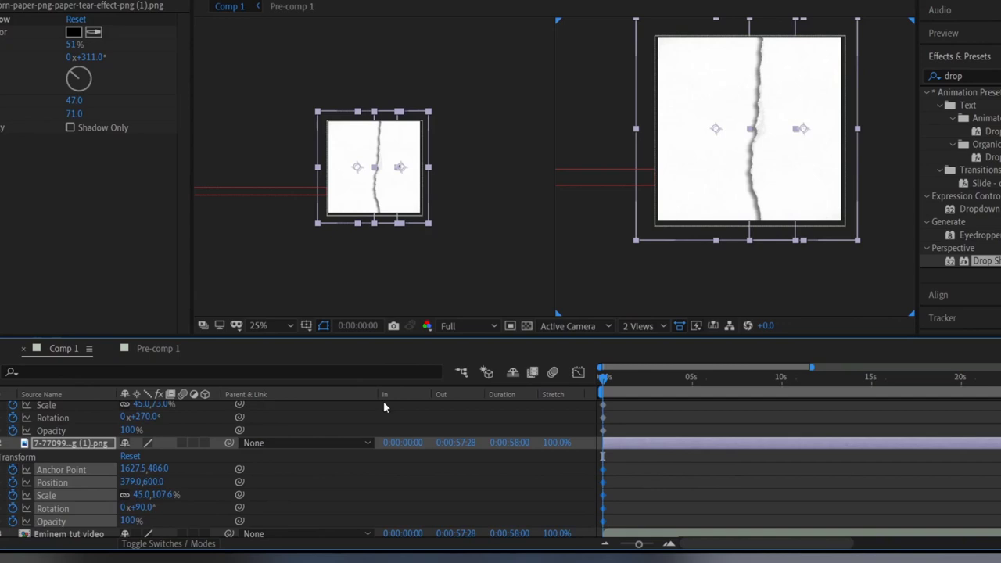
At about frame 12, keyframe the first paper half sliding off to the right
click(278, 462)
click(611, 378)
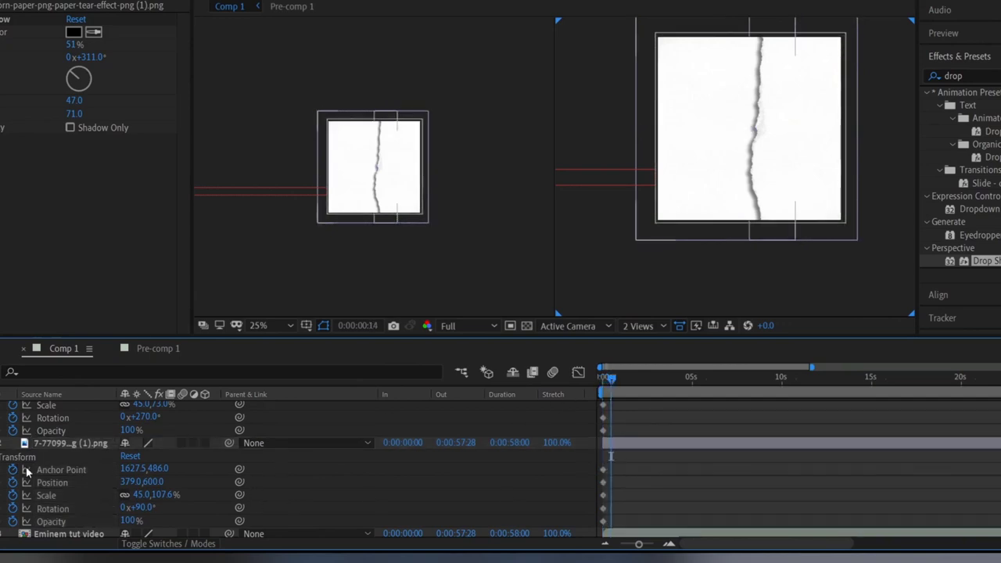
scroll(28, 470, up, 2)
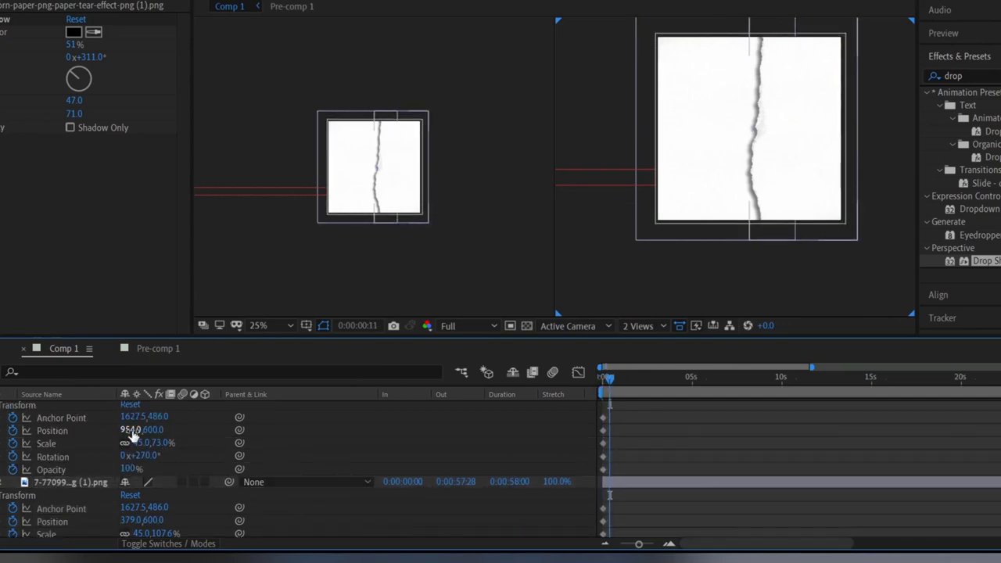
drag(104, 431, 661, 377)
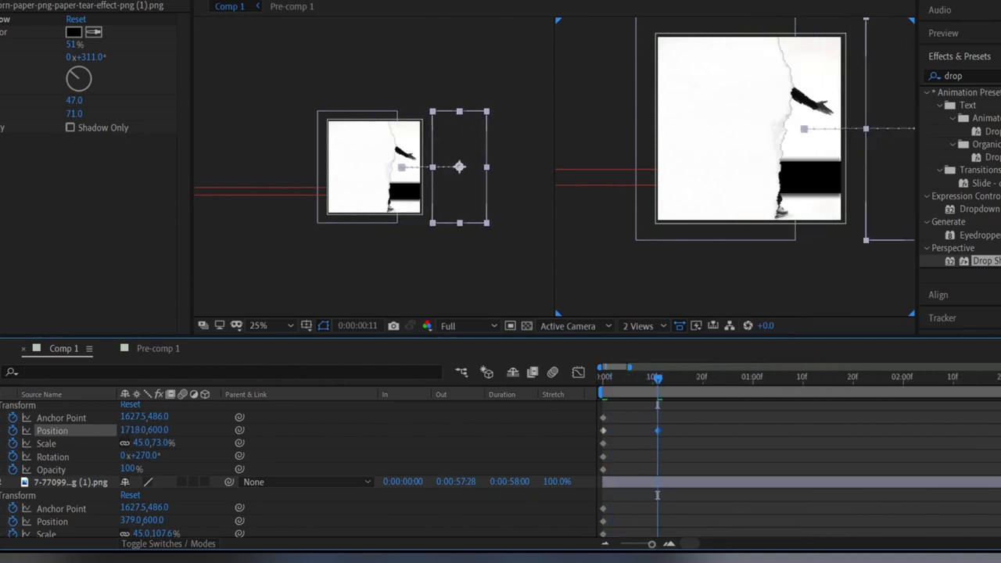
Keyframe the second paper half's Position X sliding off the left side
click(27, 485)
scroll(27, 485, down, 1)
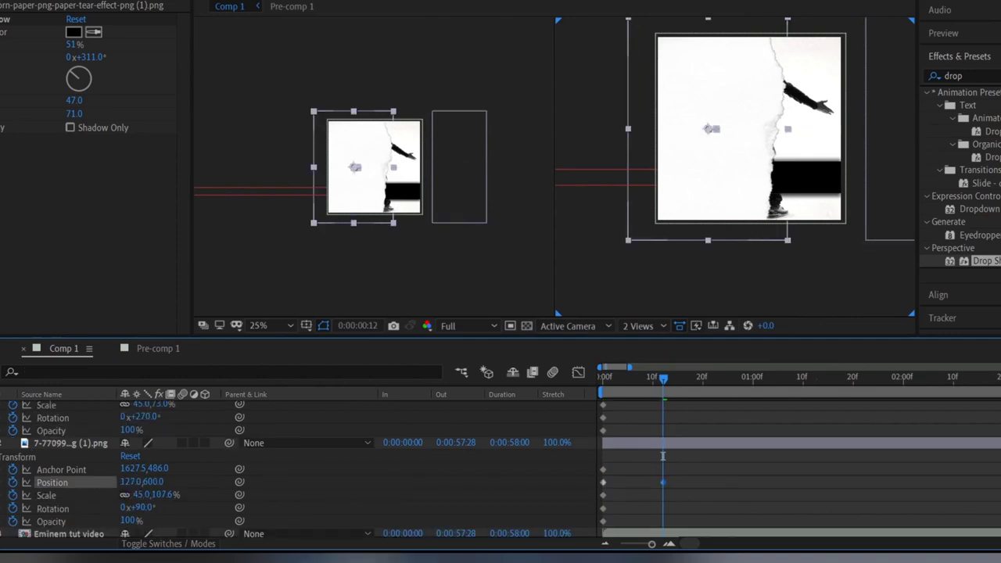
drag(137, 482, 79, 482)
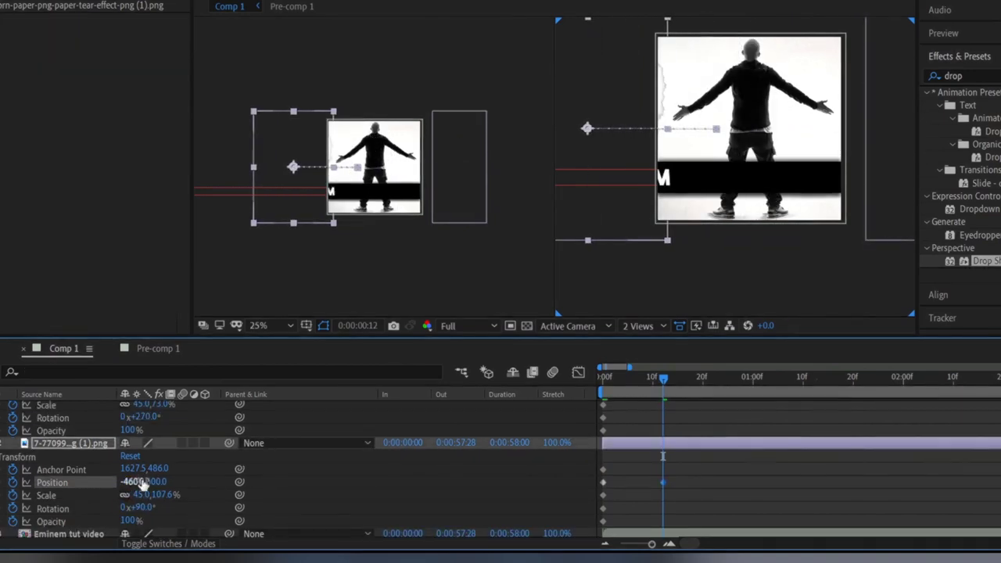